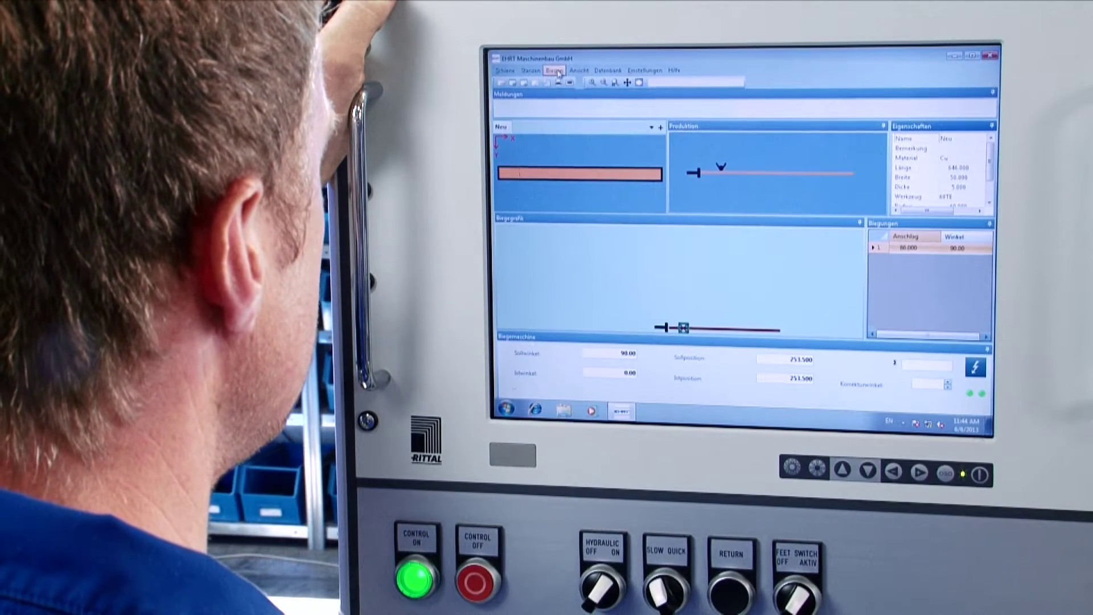
left_click(557, 72)
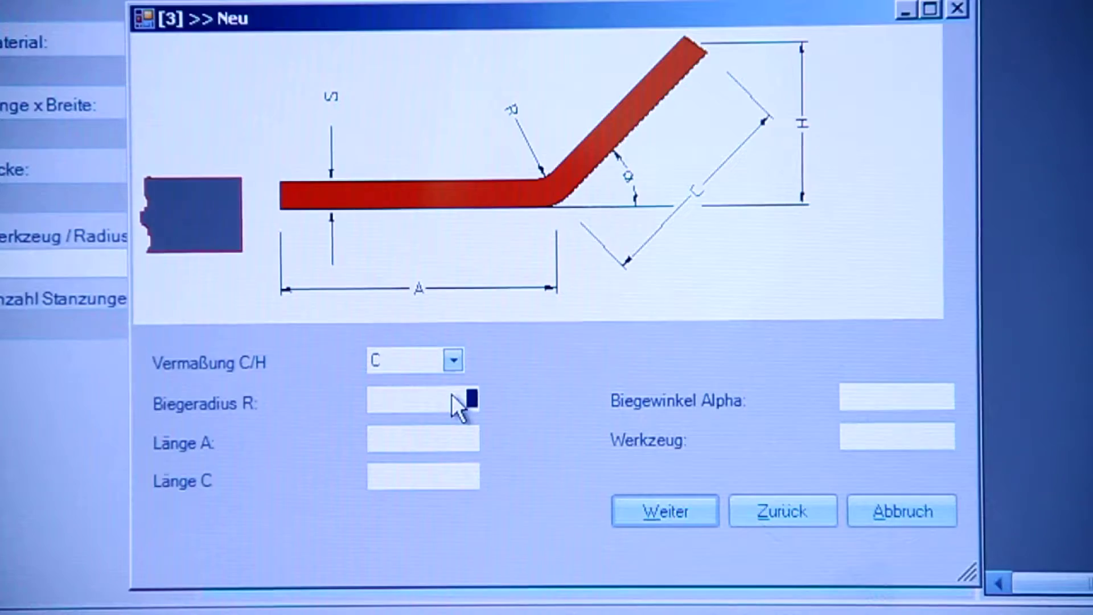
type("3")
key("Tab")
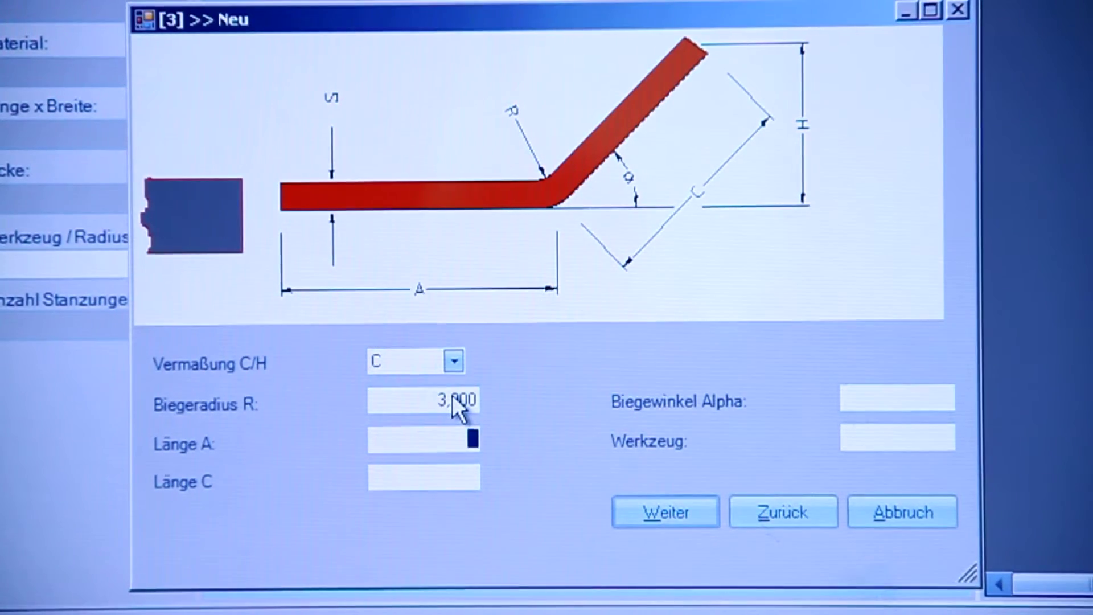